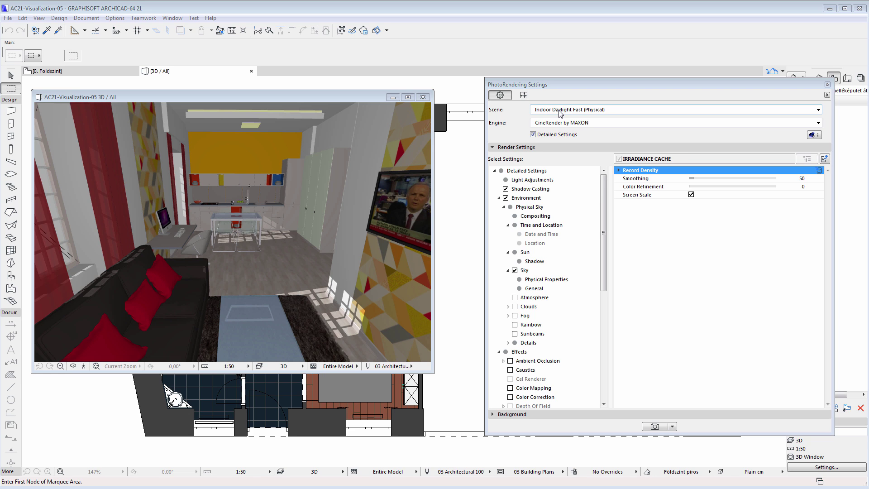
Render the living-room view with CineRender, then scroll the settings tree down to Use Physical Renderer.
{"action": "left_click", "coordinate": [655, 426]}
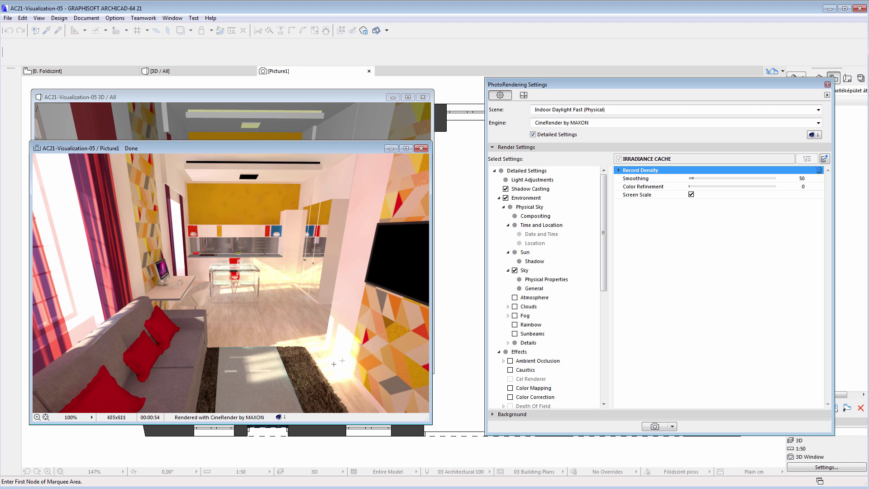
{"action": "scroll", "coordinate": [604, 248], "scroll_direction": "down", "scroll_amount": 1}
{"action": "left_click_drag", "start_coordinate": [605, 248], "coordinate": [602, 364]}
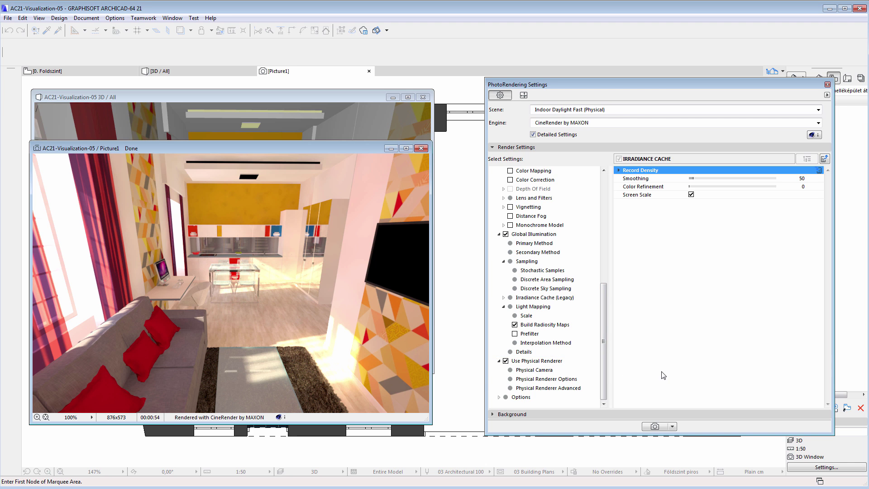
Set the Physical Renderer Options Sampling Subdivision to 1.
{"action": "left_click", "coordinate": [525, 380]}
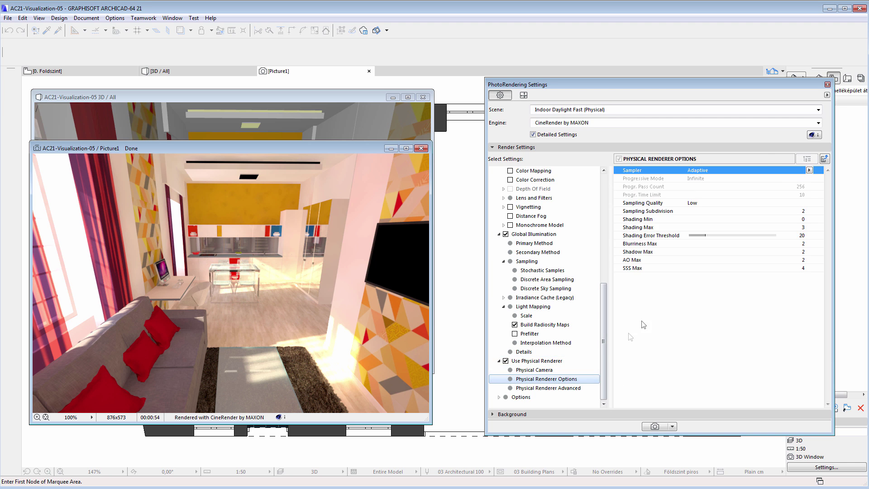
{"action": "left_click", "coordinate": [802, 212]}
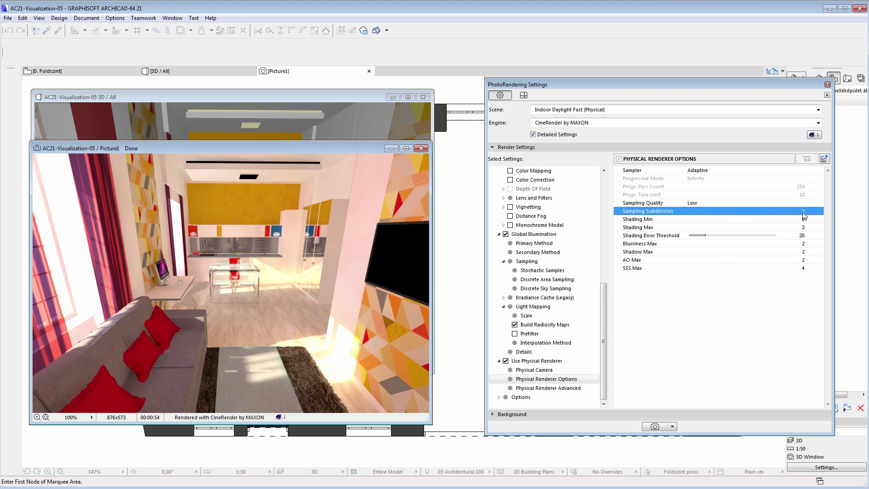
{"action": "left_click", "coordinate": [803, 212]}
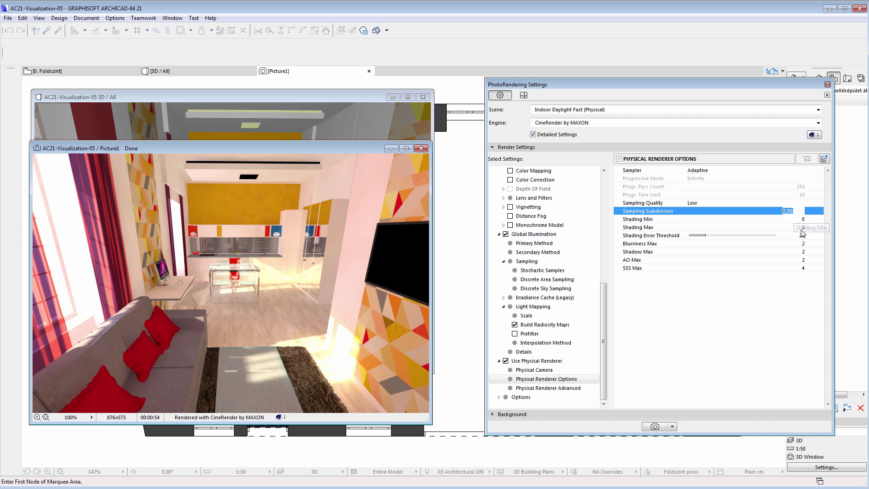
{"action": "left_click", "coordinate": [802, 227]}
{"action": "left_click", "coordinate": [805, 211]}
{"action": "left_click_drag", "start_coordinate": [804, 211], "coordinate": [768, 209]}
{"action": "type", "text": "1"}
Set Shading, Blurriness, Shadow, AO and SSS Max all to 1.
{"action": "left_click", "coordinate": [790, 228]}
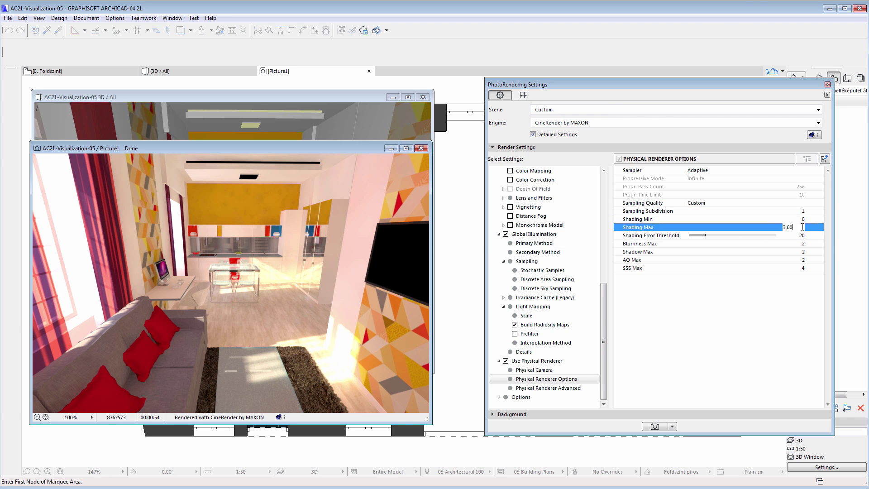
{"action": "type", "text": "1"}
{"action": "left_click", "coordinate": [788, 244]}
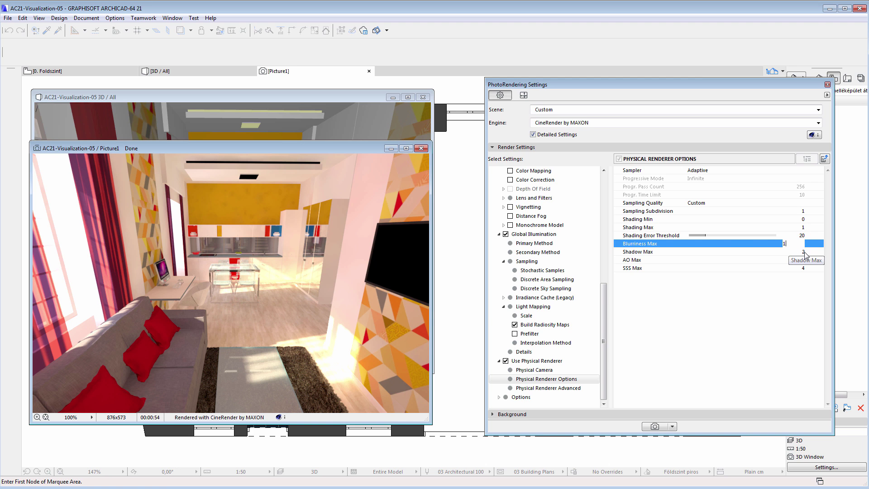
{"action": "type", "text": "1"}
{"action": "left_click", "coordinate": [788, 252]}
{"action": "type", "text": "1"}
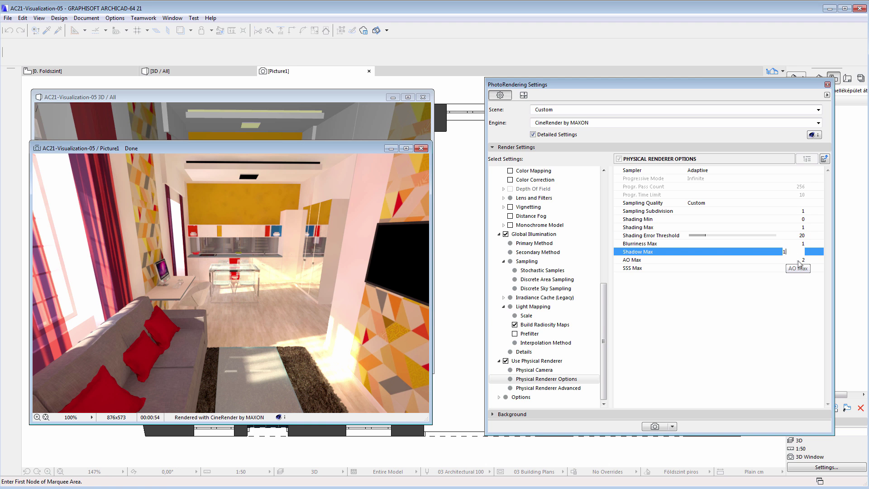
{"action": "left_click", "coordinate": [797, 260]}
{"action": "type", "text": "1,00"}
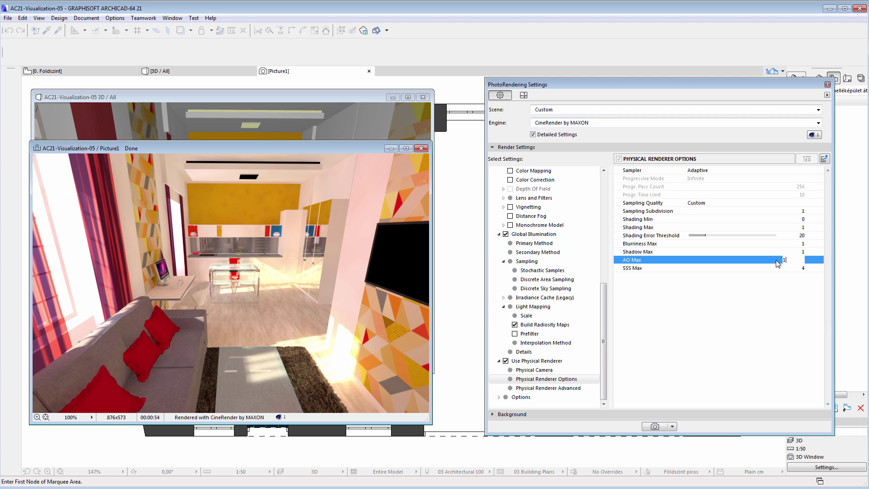
{"action": "left_click", "coordinate": [802, 269]}
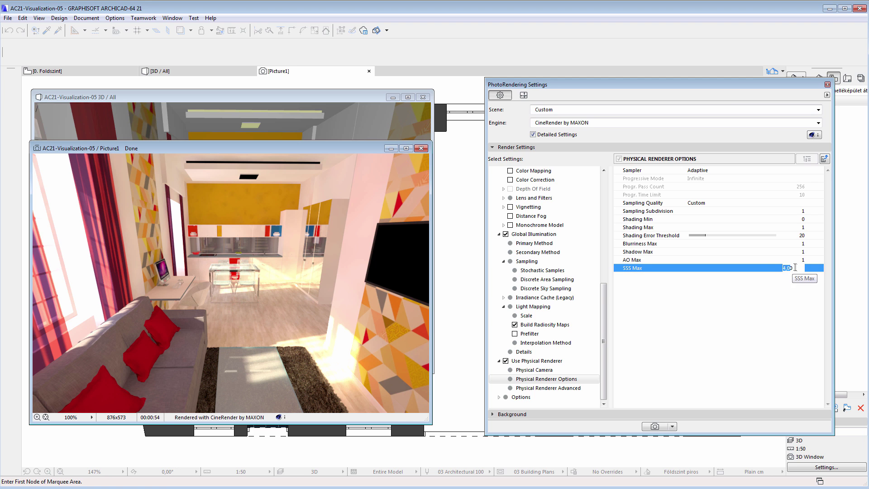
{"action": "type", "text": "1,00"}
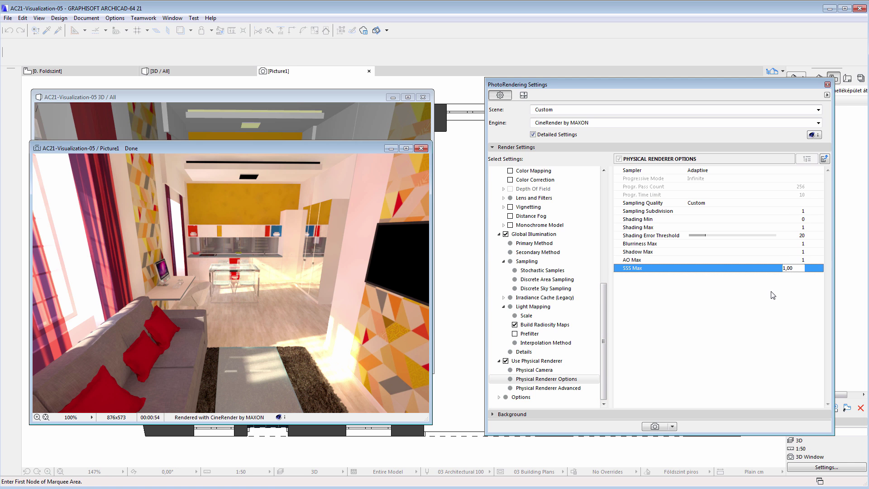
Give the Sun a Gamma Correction of 1 and a Size Ratio of 25%.
{"action": "scroll", "coordinate": [614, 269], "scroll_direction": "up", "scroll_amount": 7}
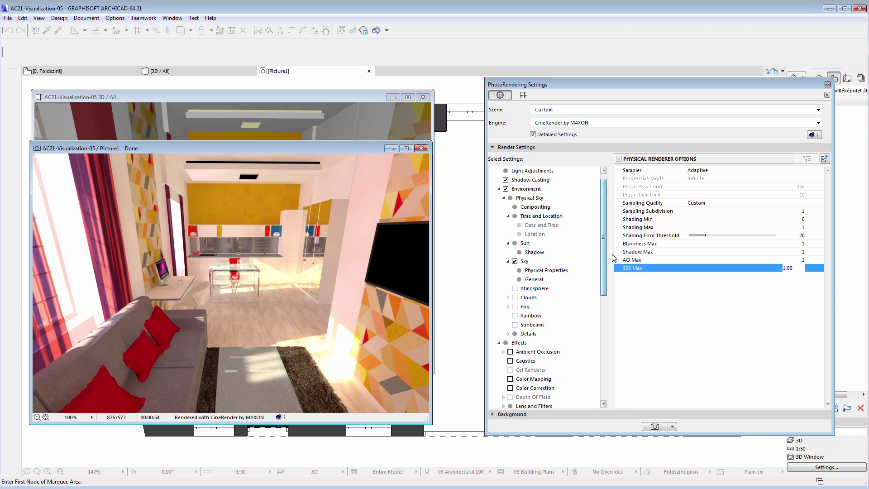
{"action": "left_click", "coordinate": [525, 244]}
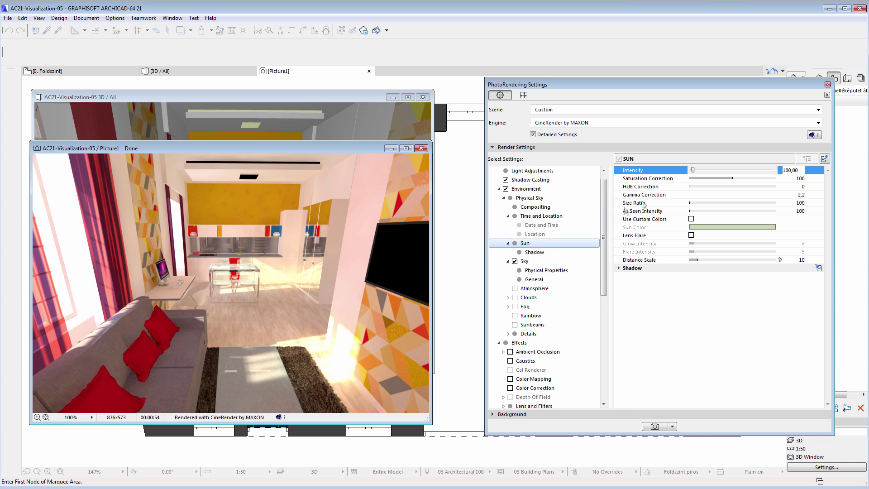
{"action": "left_click", "coordinate": [802, 195]}
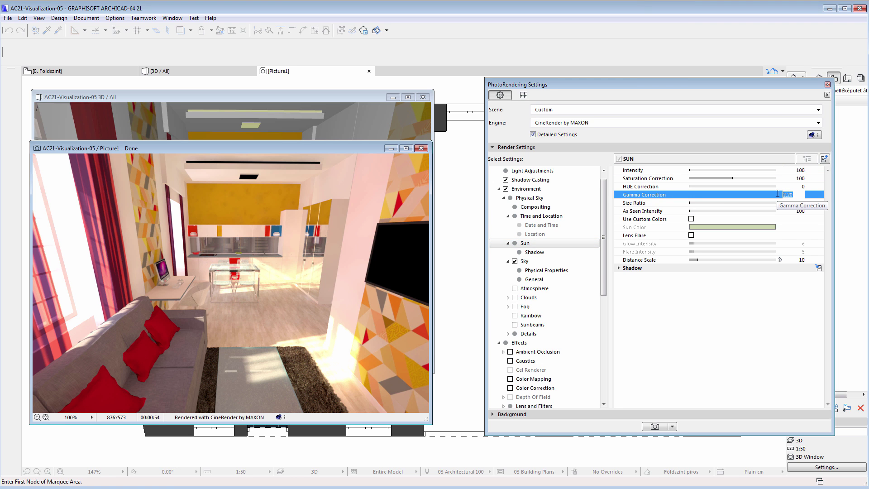
{"action": "type", "text": "1"}
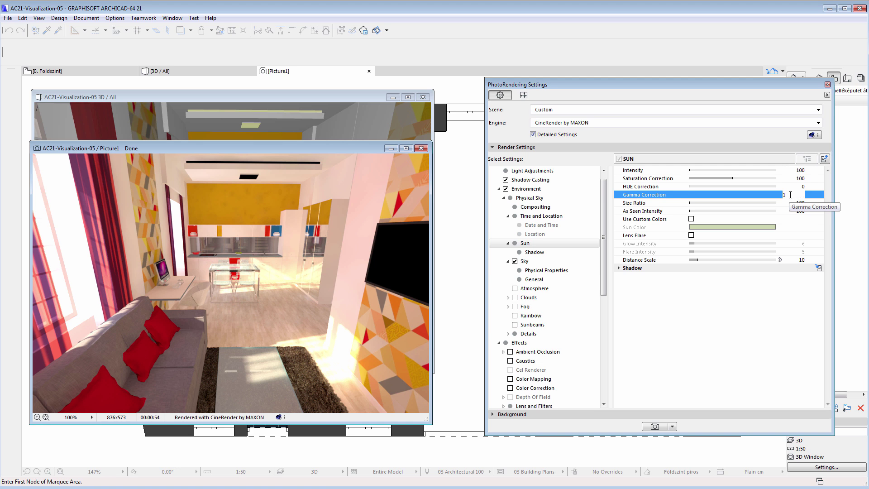
{"action": "key", "text": "Return"}
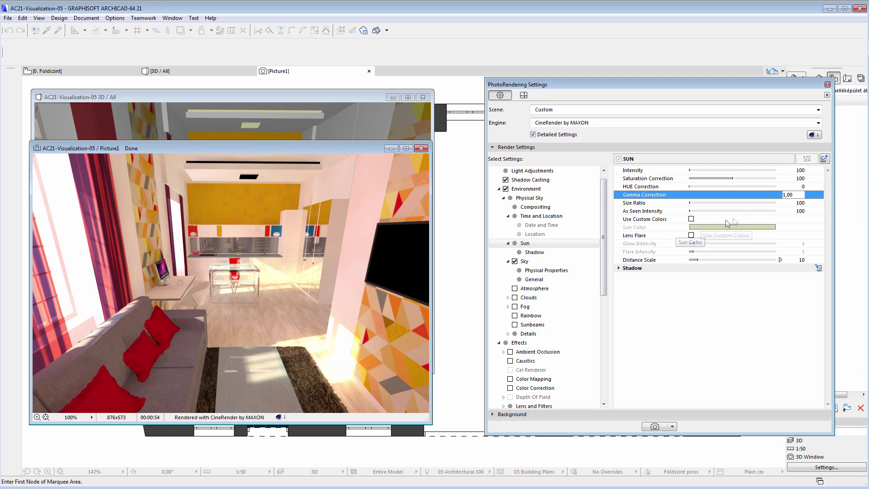
{"action": "left_click", "coordinate": [800, 203]}
{"action": "left_click_drag", "start_coordinate": [799, 203], "coordinate": [783, 204]}
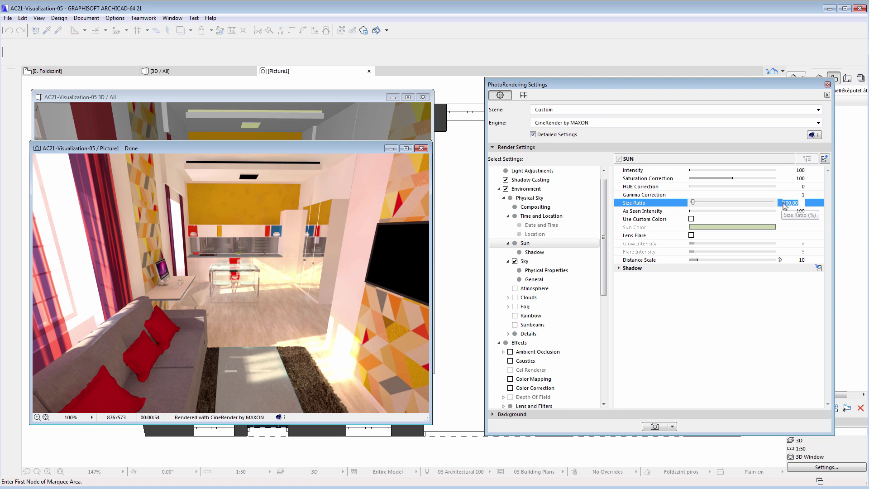
{"action": "type", "text": "25"}
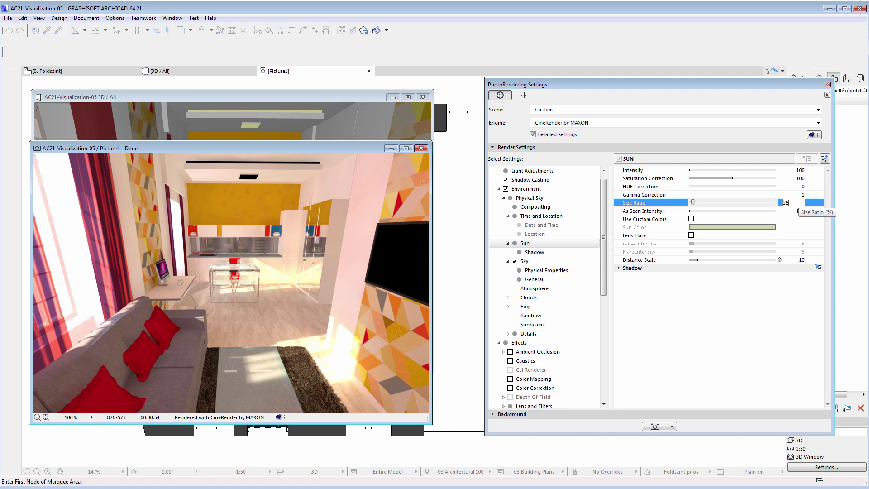
{"action": "key", "text": "Return"}
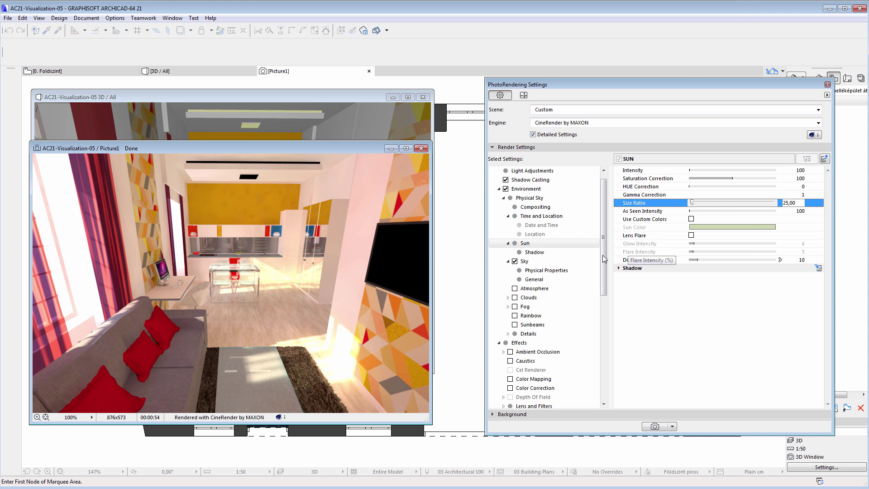
{"action": "left_click_drag", "start_coordinate": [607, 261], "coordinate": [602, 324]}
Set the Global Illumination Gamma to 1,20 and re-render the living room into Picture2.
{"action": "left_click", "coordinate": [531, 325]}
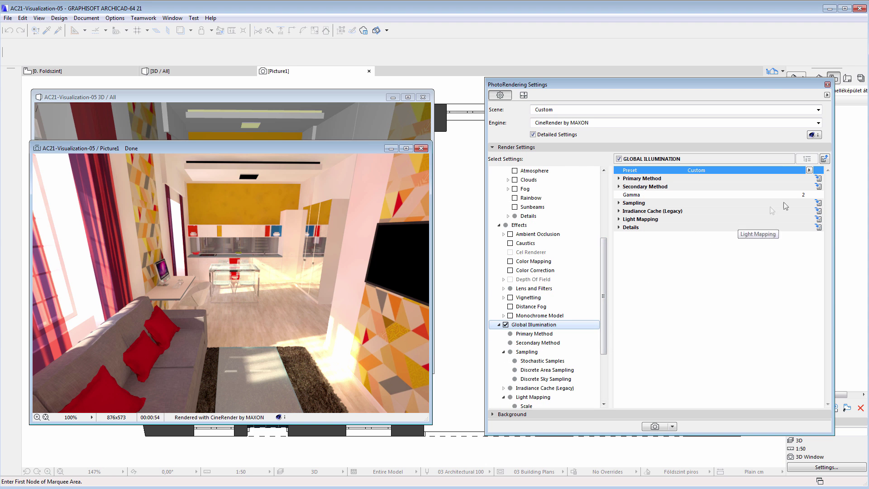
{"action": "left_click", "coordinate": [799, 194]}
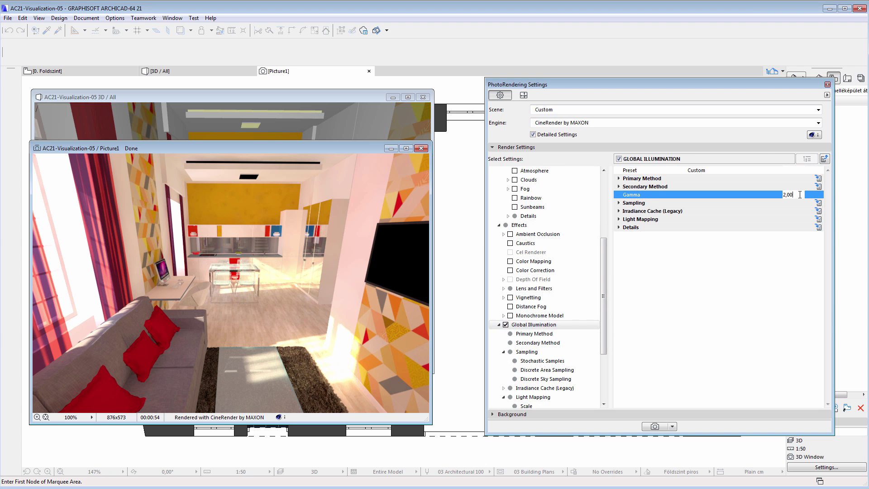
{"action": "left_click_drag", "start_coordinate": [798, 195], "coordinate": [782, 195]}
{"action": "type", "text": "1,2"}
{"action": "left_click", "coordinate": [728, 321]}
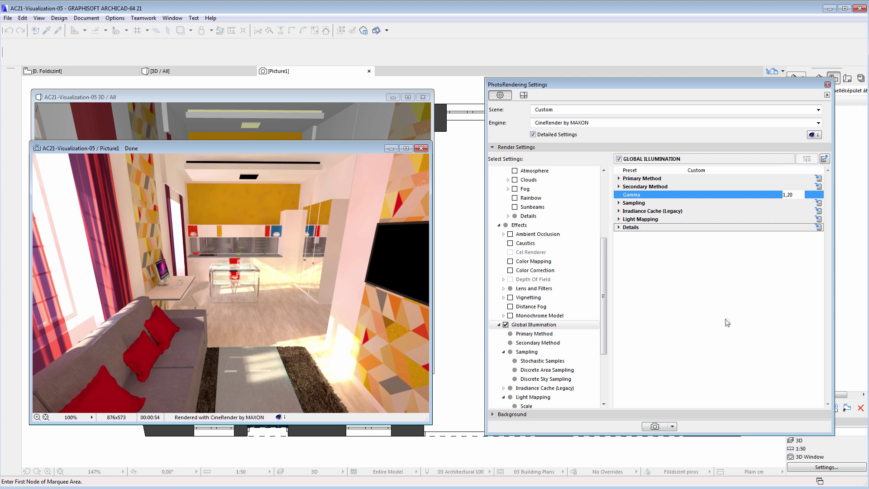
{"action": "left_click", "coordinate": [652, 426]}
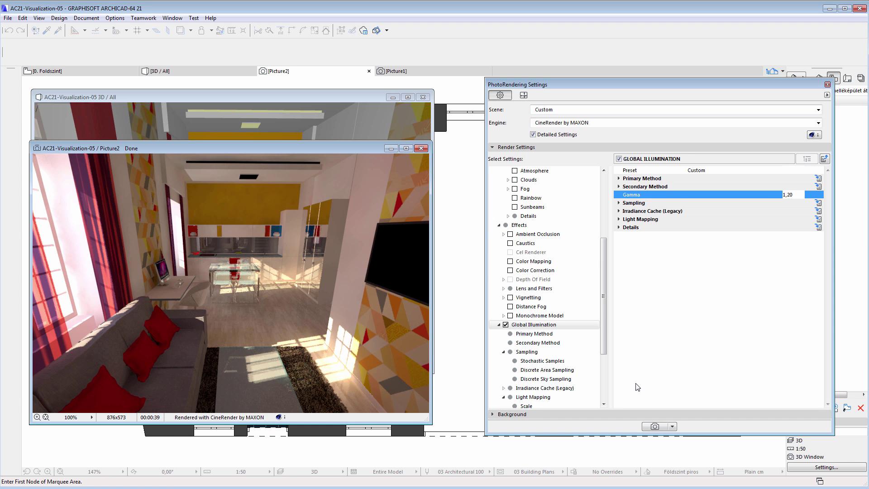
Toggle Color Correction on and back off, then show the Ambient Occlusion effect options.
{"action": "left_click", "coordinate": [510, 270]}
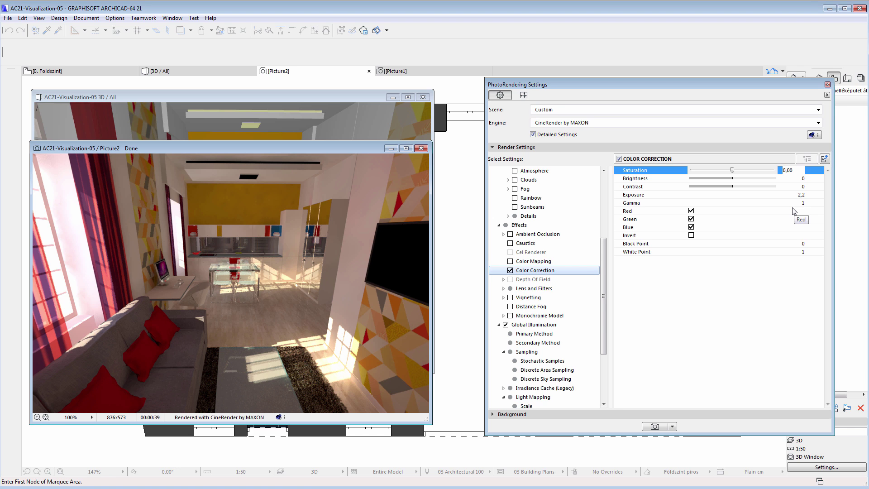
{"action": "left_click", "coordinate": [509, 270]}
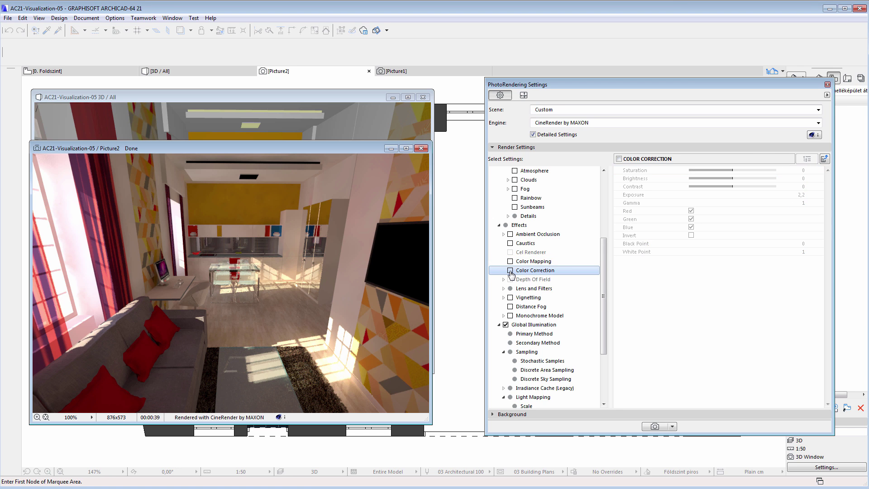
{"action": "left_click", "coordinate": [522, 235]}
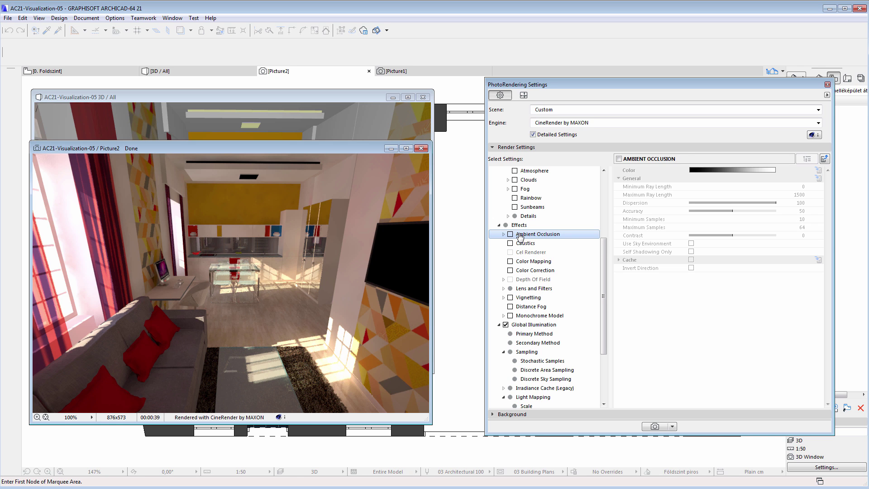
Raise the Global Illumination Primary Method Intensity from 120 to 200.
{"action": "left_click", "coordinate": [539, 334]}
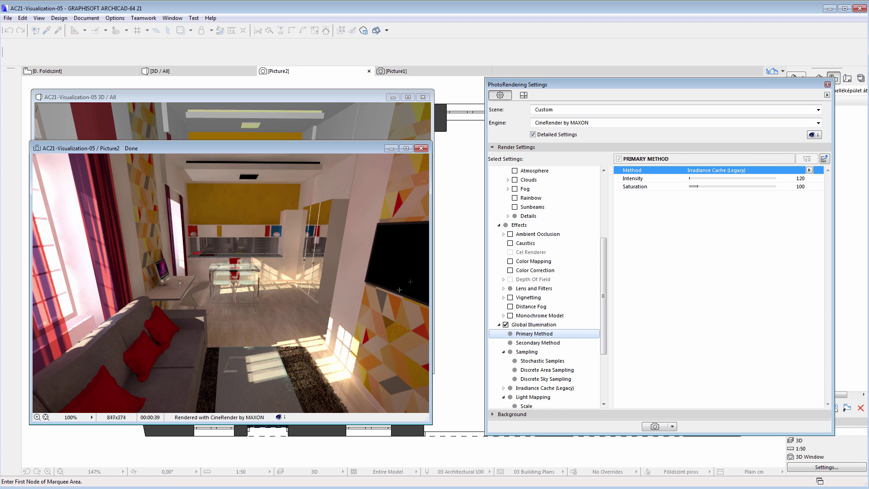
{"action": "left_click", "coordinate": [800, 178]}
{"action": "left_click_drag", "start_coordinate": [802, 179], "coordinate": [784, 178]}
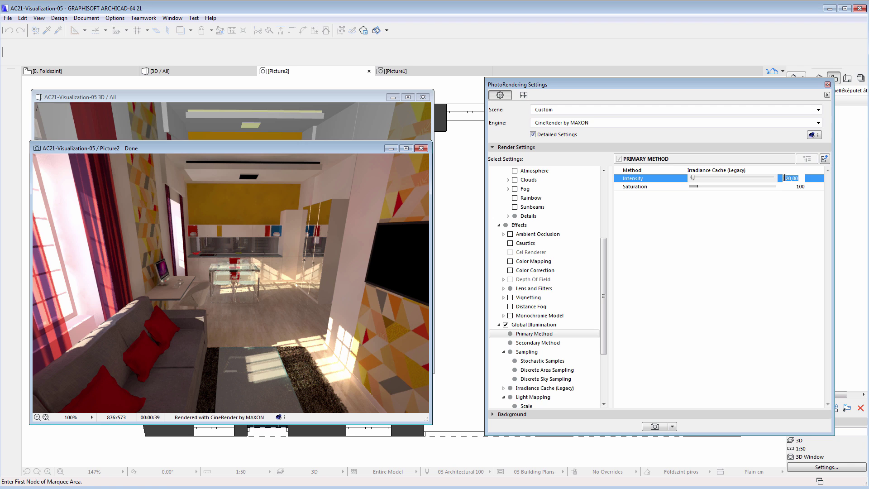
{"action": "type", "text": "200"}
{"action": "key", "text": "Return"}
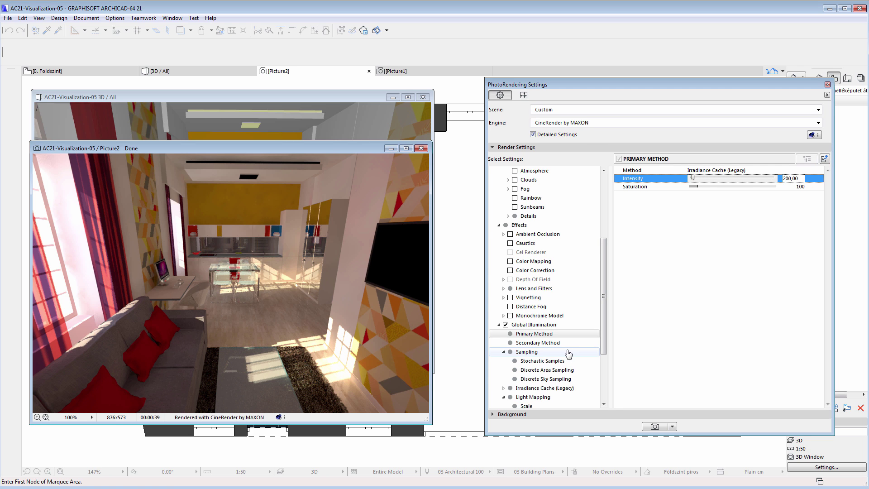
Show the Secondary Method settings and keep Light Mapping as the method.
{"action": "left_click", "coordinate": [550, 344]}
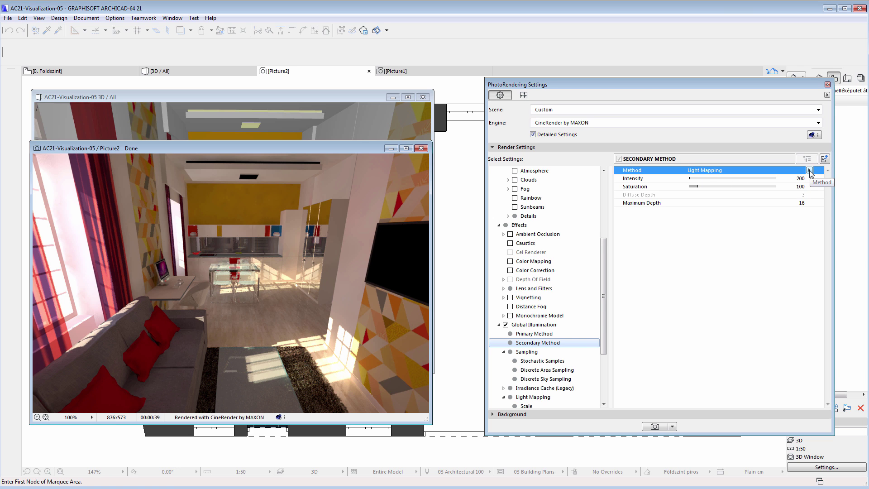
{"action": "left_click", "coordinate": [809, 170]}
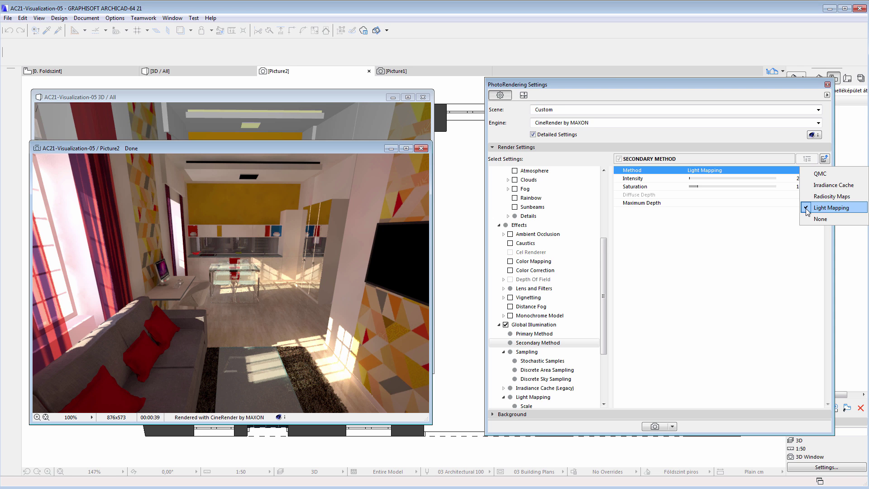
{"action": "left_click", "coordinate": [719, 228]}
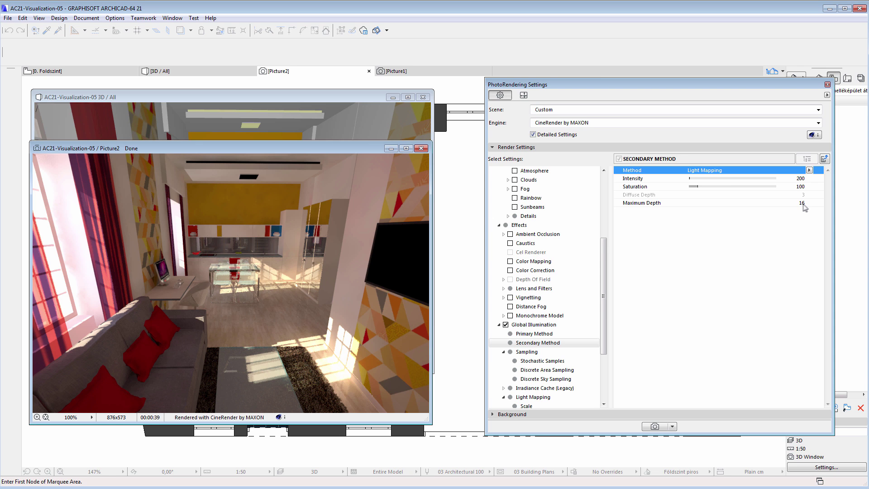
{"action": "left_click_drag", "start_coordinate": [604, 297], "coordinate": [602, 330]}
Enable Light Mapping Prefilter with 8 samples and render the living room into Picture3.
{"action": "left_click", "coordinate": [533, 325]}
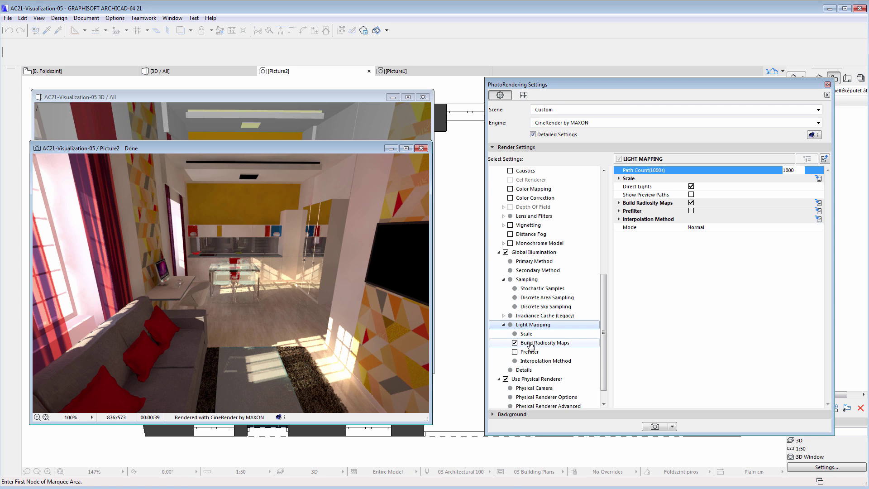
{"action": "left_click", "coordinate": [525, 335]}
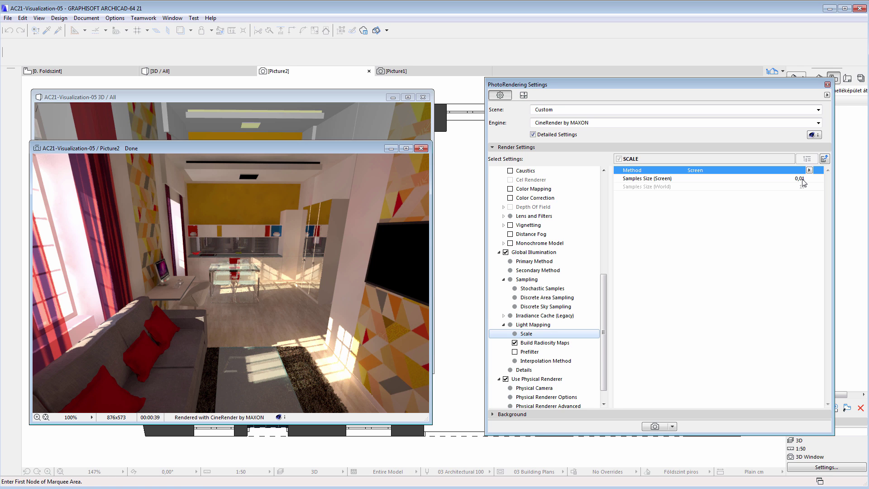
{"action": "left_click", "coordinate": [528, 354]}
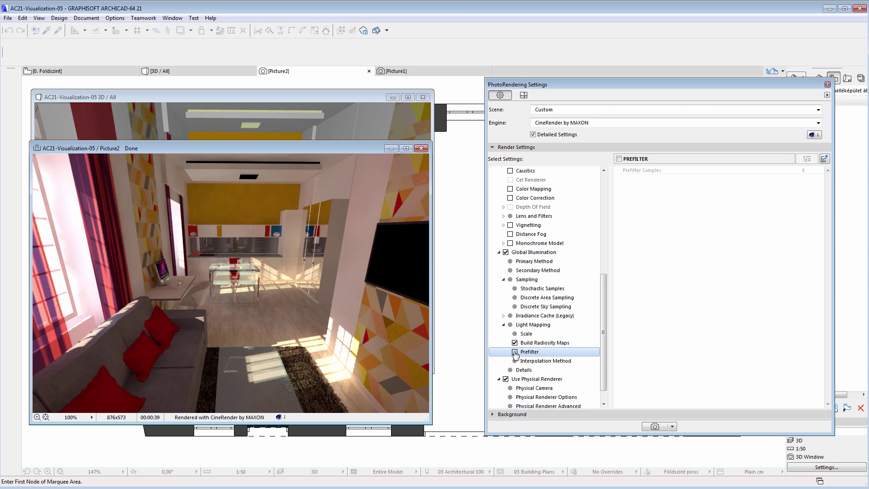
{"action": "left_click", "coordinate": [515, 351]}
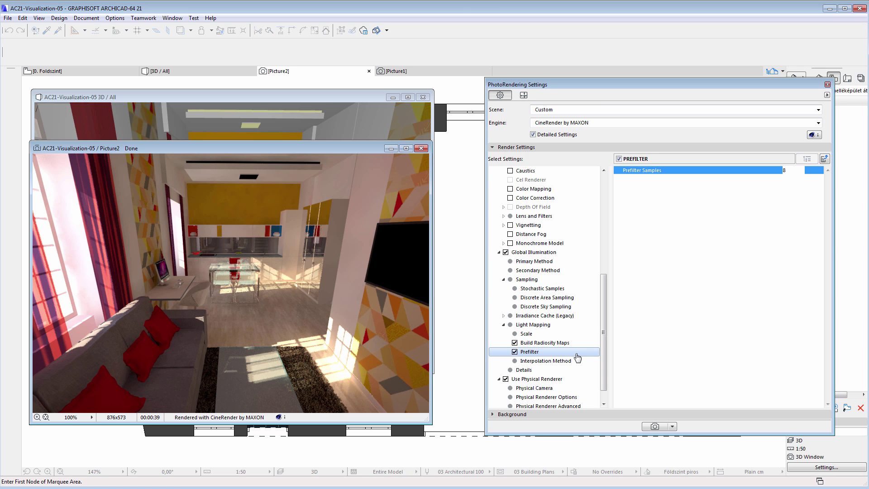
{"action": "left_click_drag", "start_coordinate": [601, 346], "coordinate": [601, 357]}
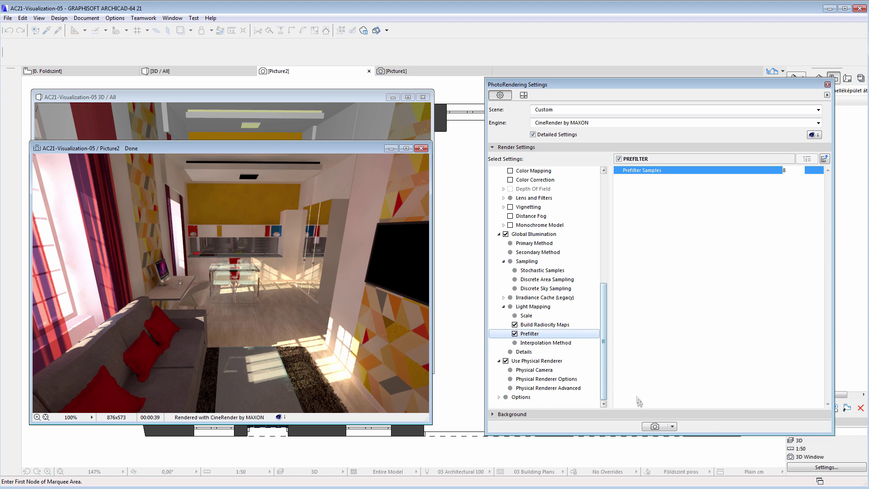
{"action": "left_click", "coordinate": [653, 427]}
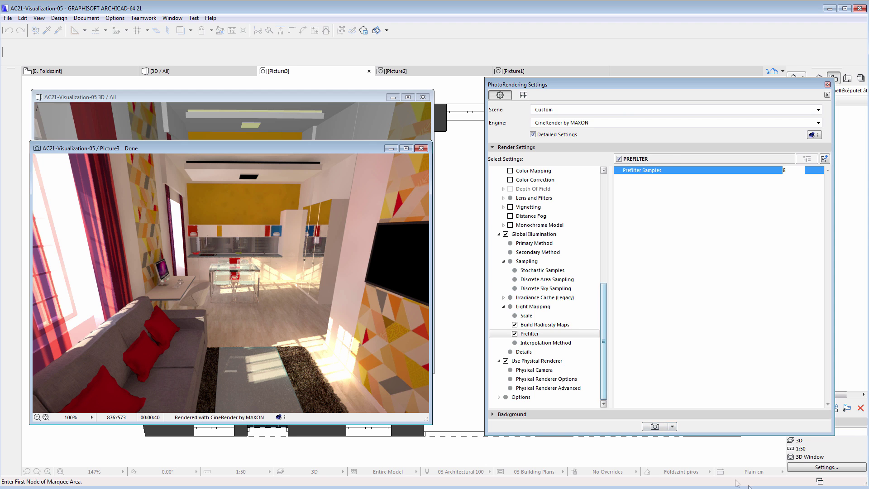
Compare the Primary and Secondary Method settings, then enable Effects > Ambient Occlusion.
{"action": "left_click", "coordinate": [537, 252]}
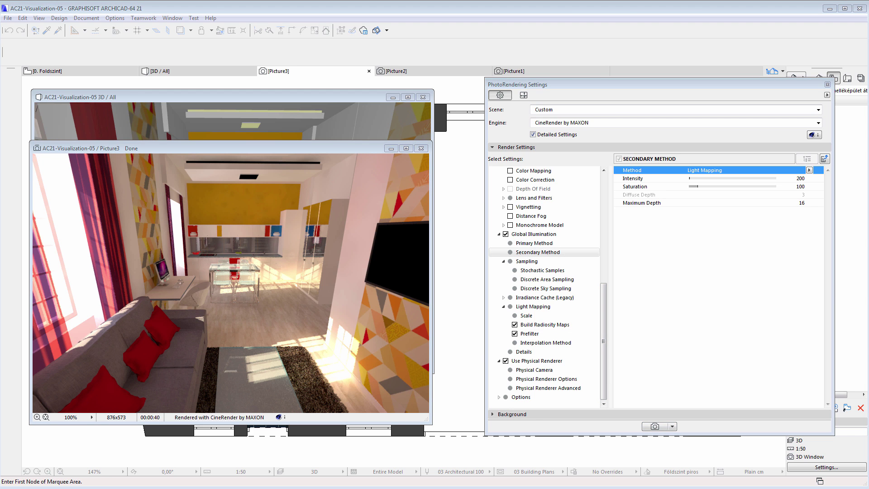
{"action": "left_click", "coordinate": [538, 244]}
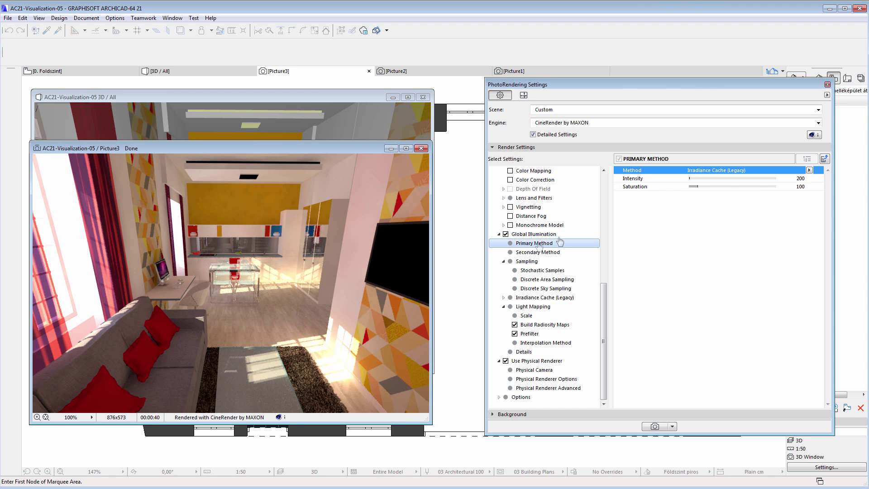
{"action": "left_click", "coordinate": [579, 251]}
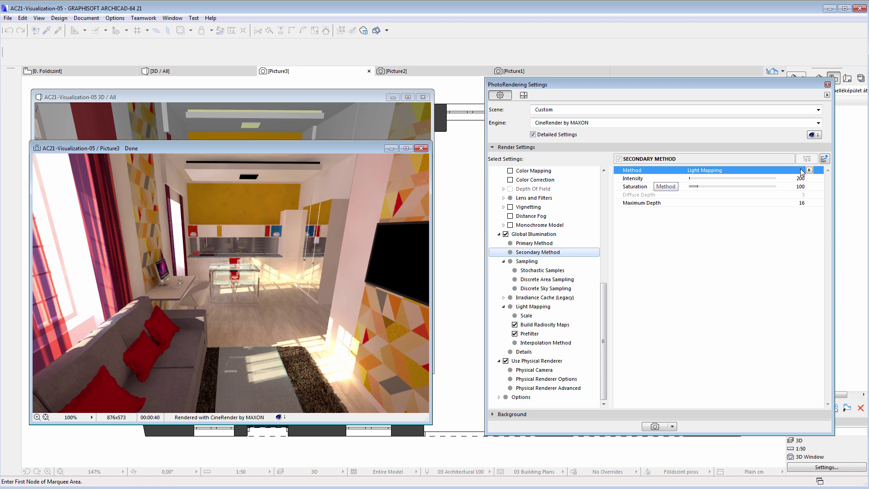
{"action": "left_click", "coordinate": [546, 246]}
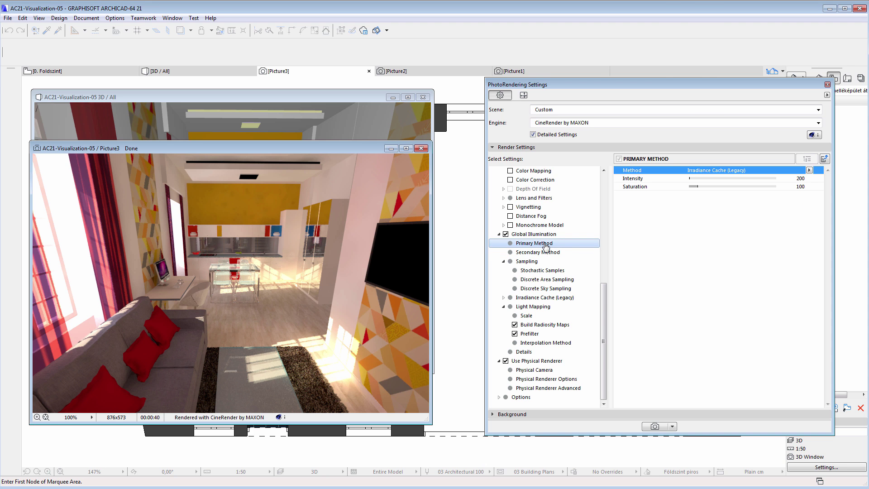
{"action": "left_click", "coordinate": [547, 254]}
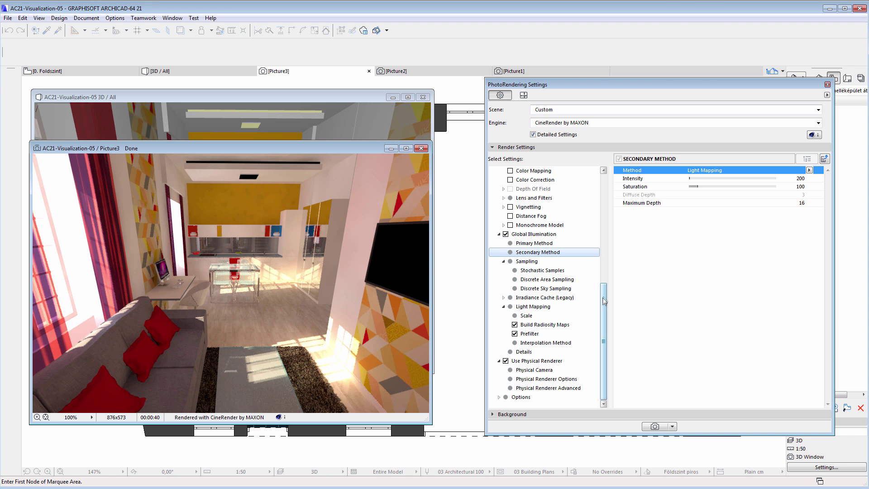
{"action": "left_click_drag", "start_coordinate": [602, 298], "coordinate": [602, 246]}
{"action": "left_click", "coordinate": [510, 244]}
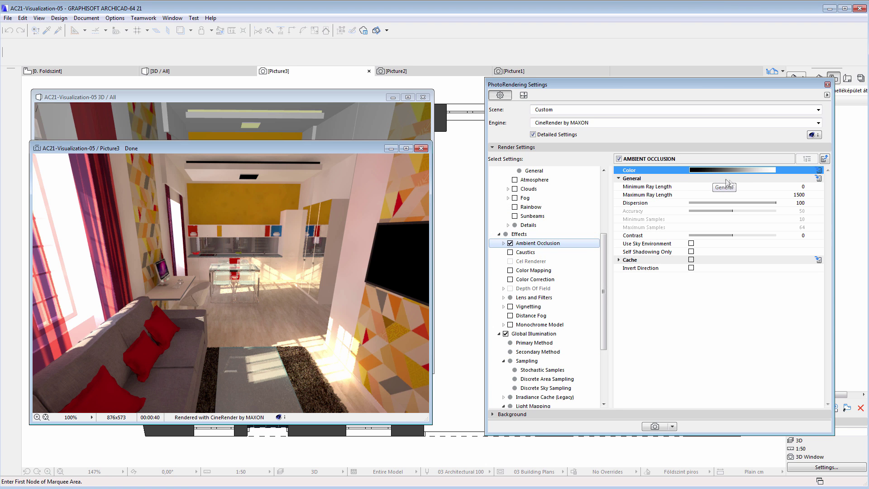
Set Ambient Occlusion Maximum Ray Length to 800 and Contrast to -14.
{"action": "left_click", "coordinate": [777, 193]}
{"action": "type", "text": "8"}
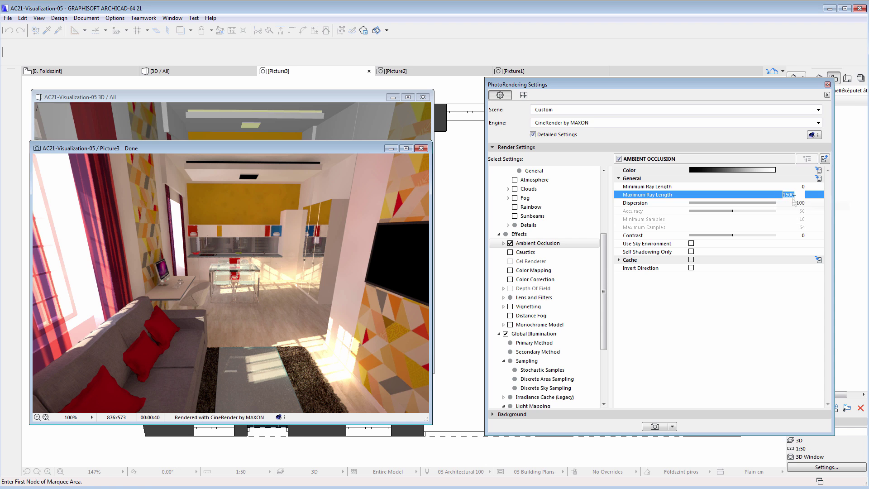
{"action": "type", "text": "00"}
{"action": "key", "text": "Return"}
{"action": "left_click", "coordinate": [732, 236]}
{"action": "left_click_drag", "start_coordinate": [732, 236], "coordinate": [726, 238]}
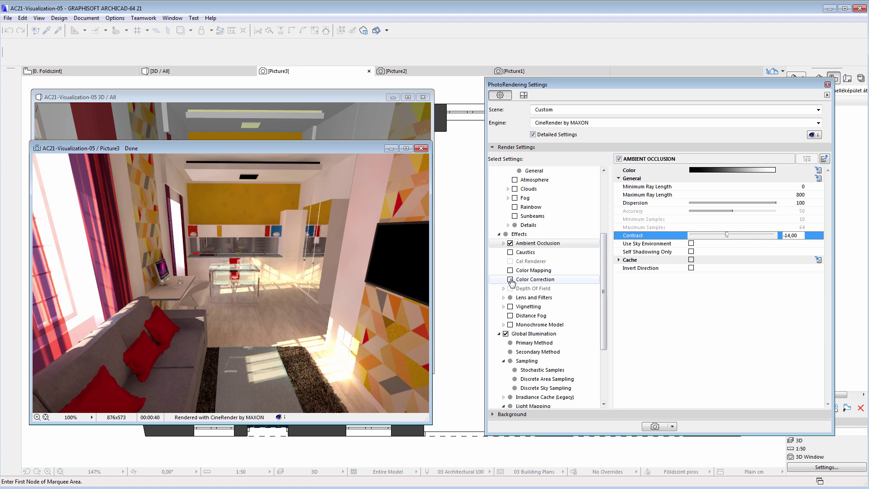
{"action": "left_click_drag", "start_coordinate": [603, 302], "coordinate": [603, 360]}
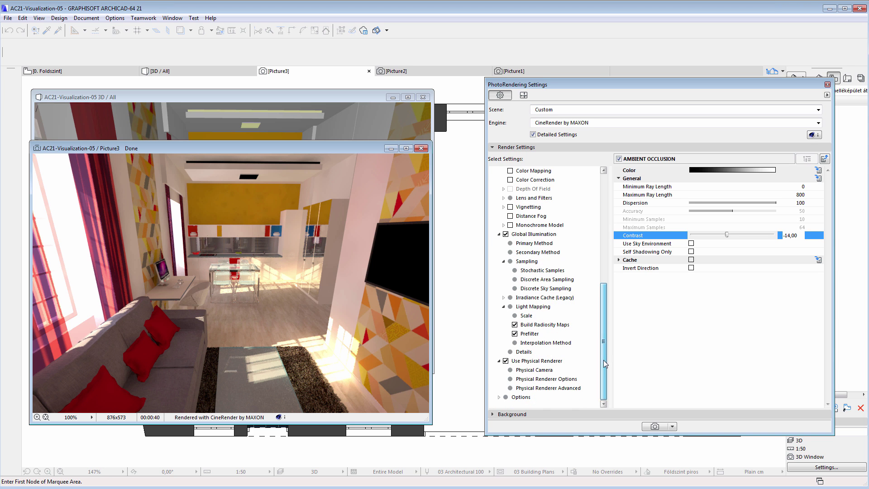
In Physical Renderer Options, change AO Max from 1,00 to 3.
{"action": "left_click", "coordinate": [560, 380]}
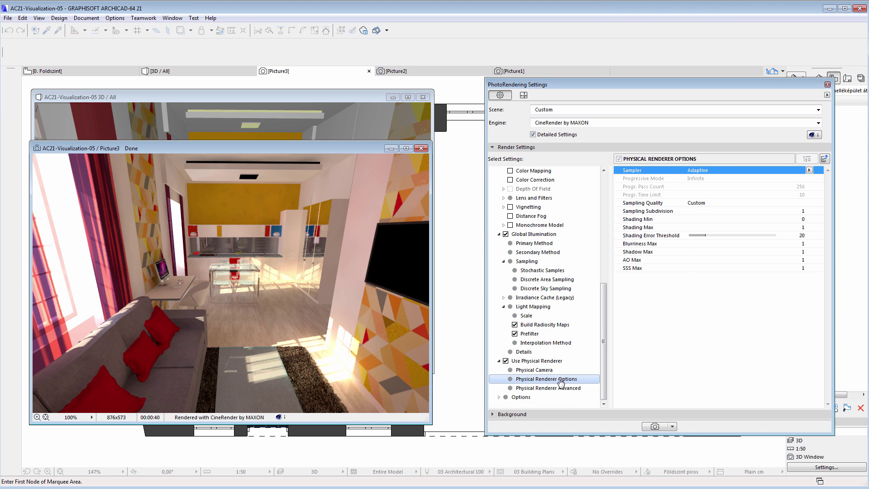
{"action": "left_click", "coordinate": [798, 260]}
{"action": "left_click_drag", "start_coordinate": [799, 259], "coordinate": [776, 262]}
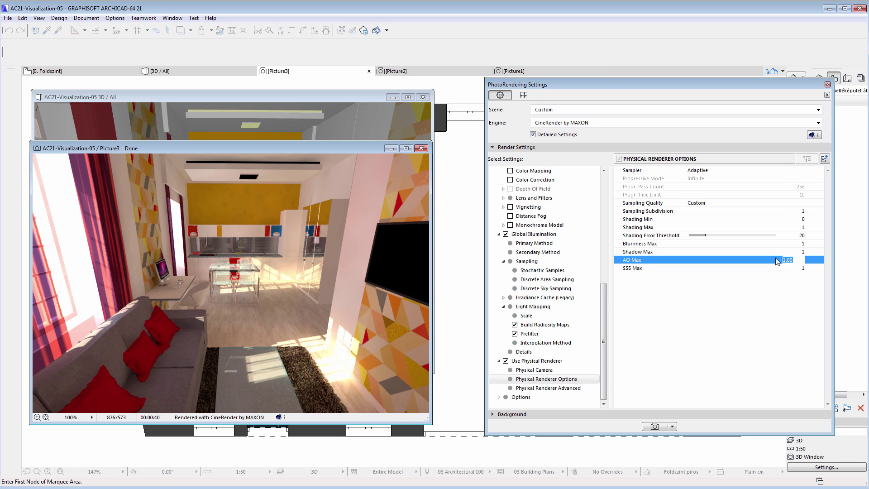
{"action": "type", "text": "3"}
{"action": "key", "text": "Return"}
Start a new CineRender of the living room with AO Max 3, producing Picture4.
{"action": "left_click", "coordinate": [655, 426]}
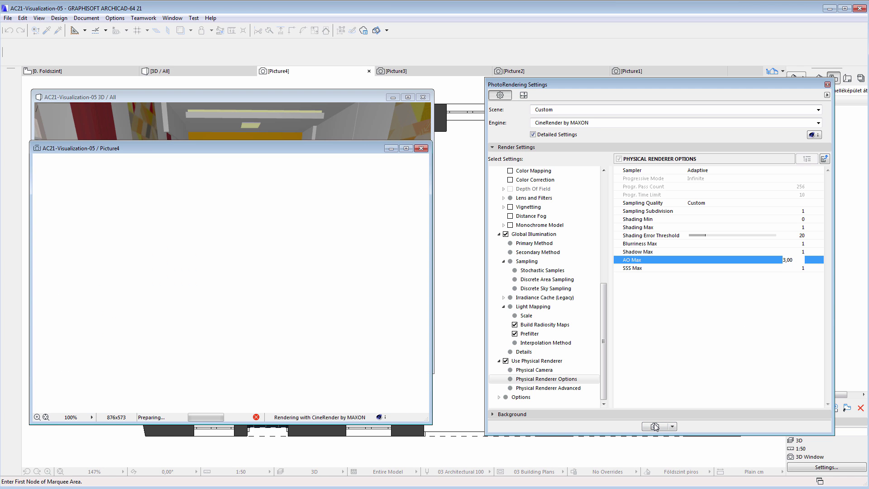